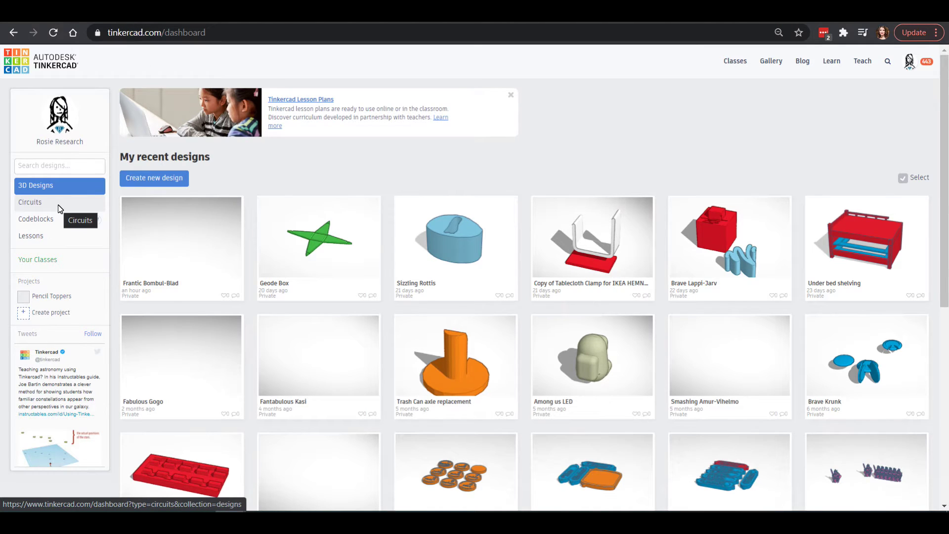
Go to the Circuits designs list and create a new circuit.
left_click(58, 203)
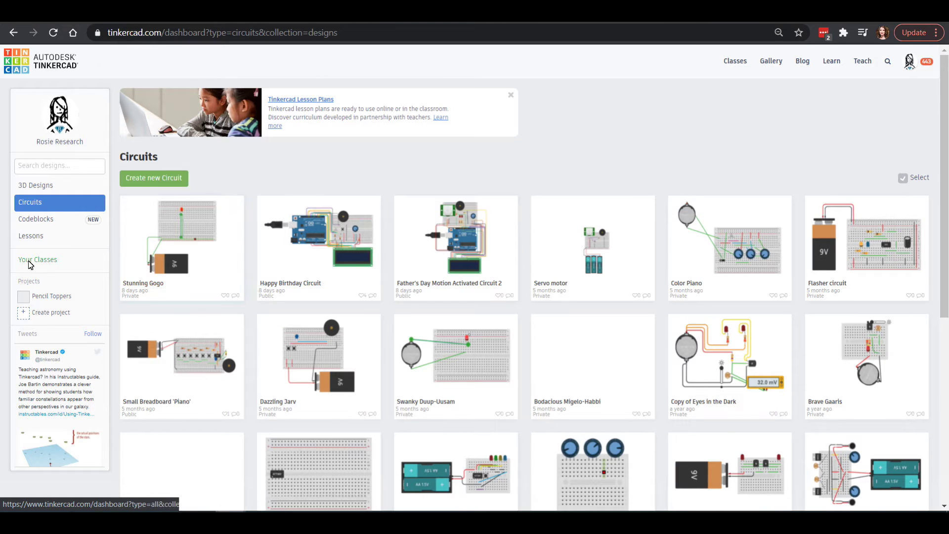
left_click(154, 181)
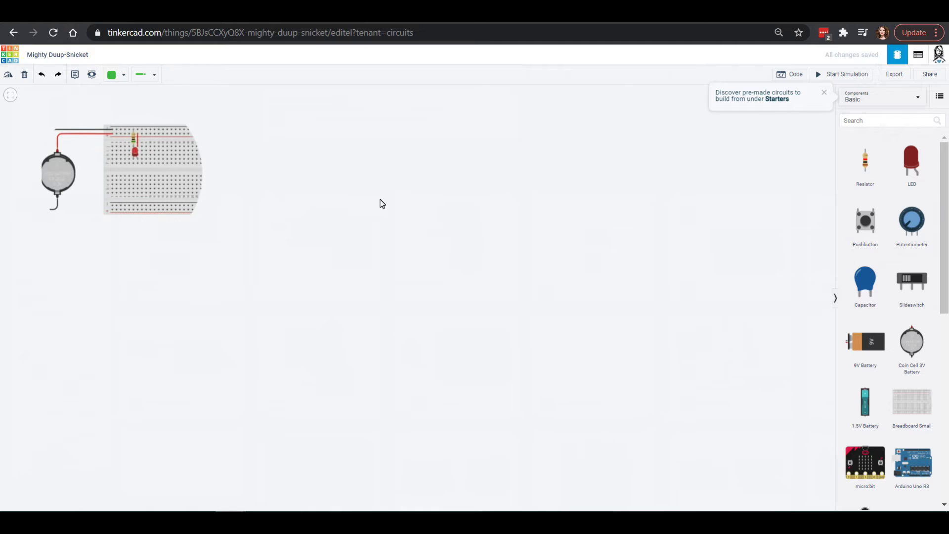
Retitle the circuit 'Simple LED Circuit' and keep the Basic component set.
left_click(49, 56)
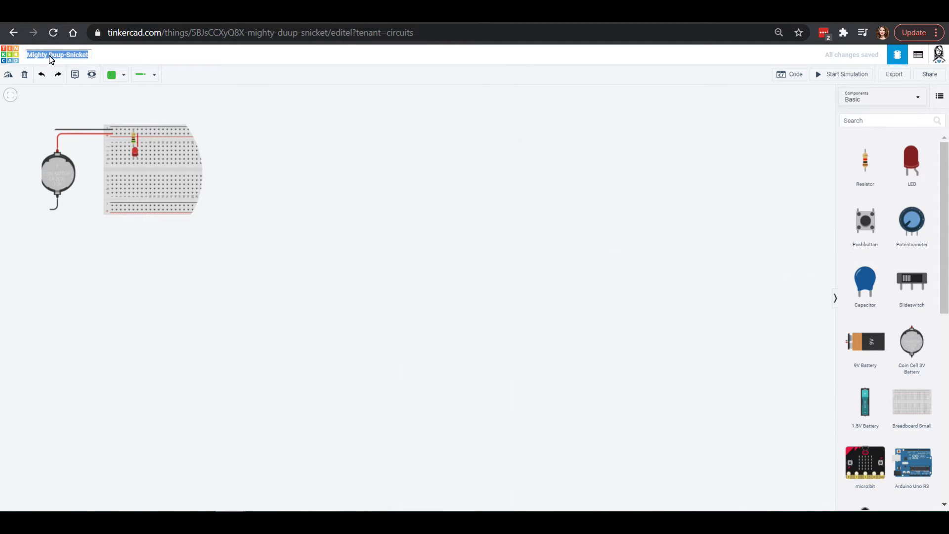
type("Simple LED Circuit")
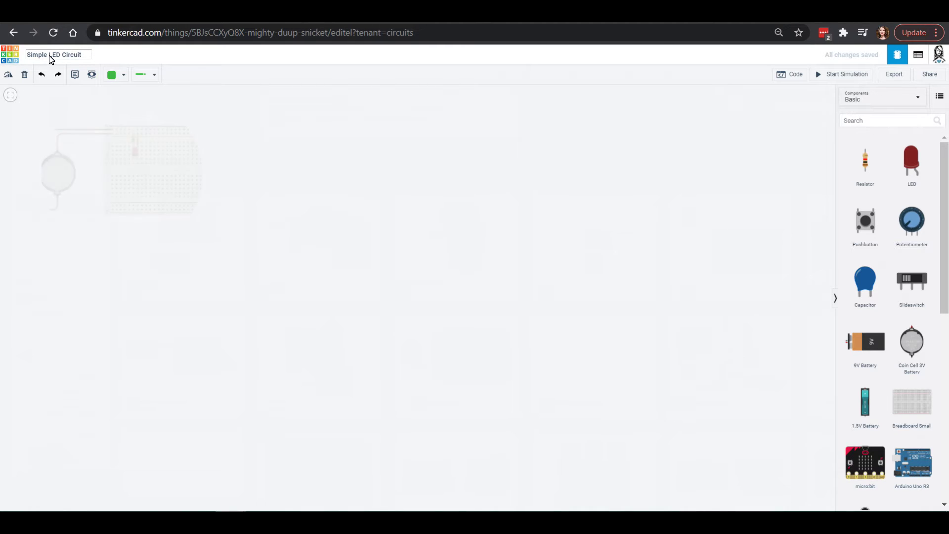
left_click(409, 198)
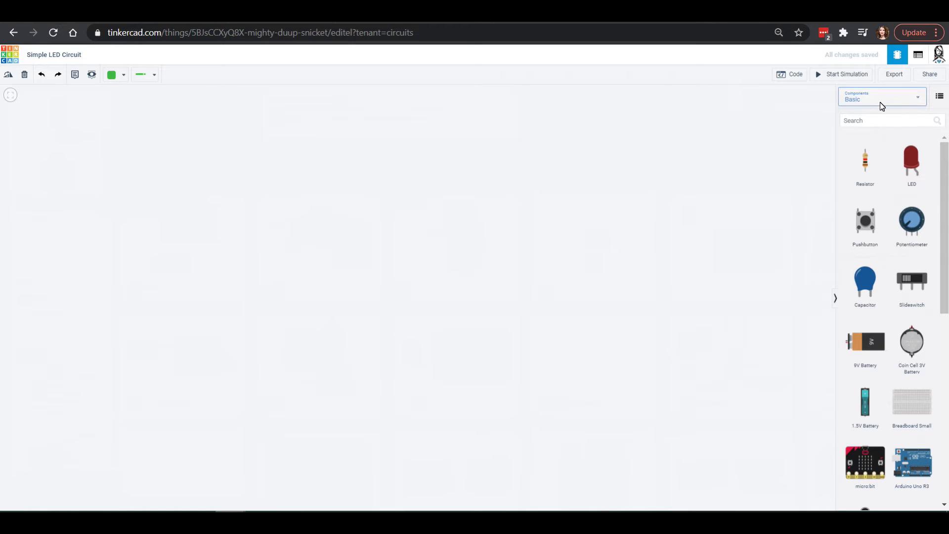
left_click(917, 98)
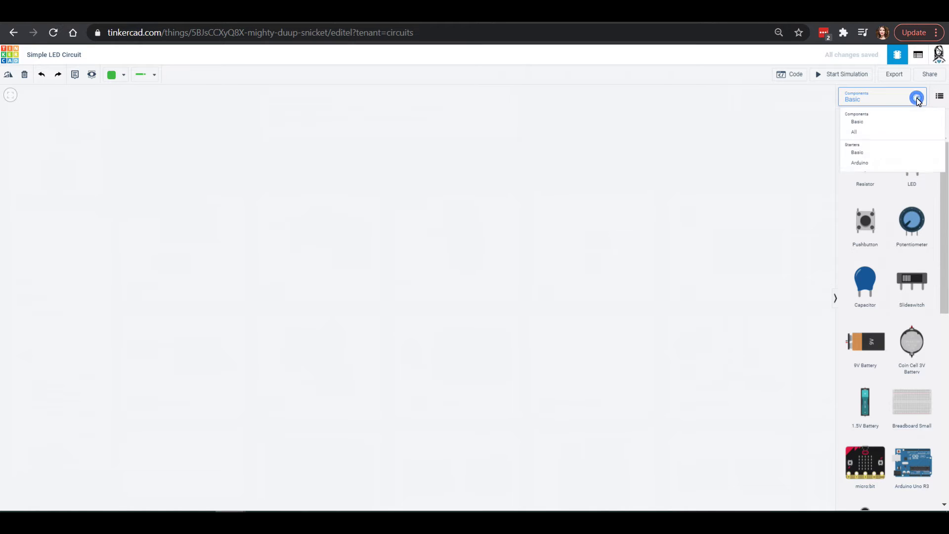
left_click(864, 128)
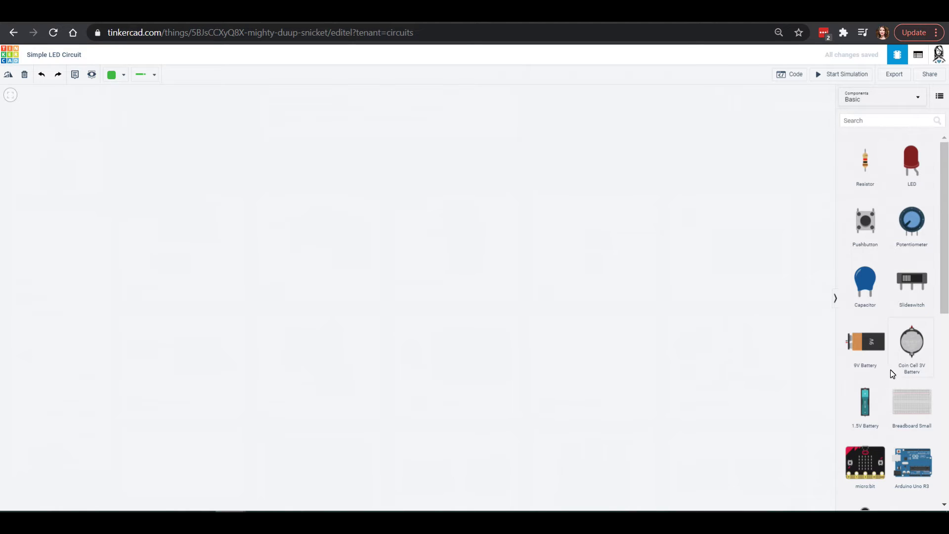
scroll(912, 415, "down", 1)
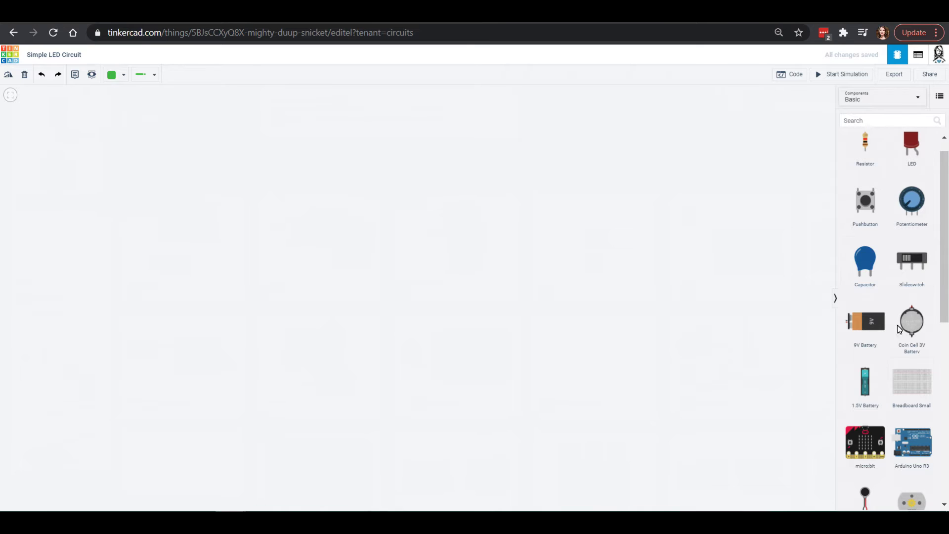
scroll(909, 382, "down", 5)
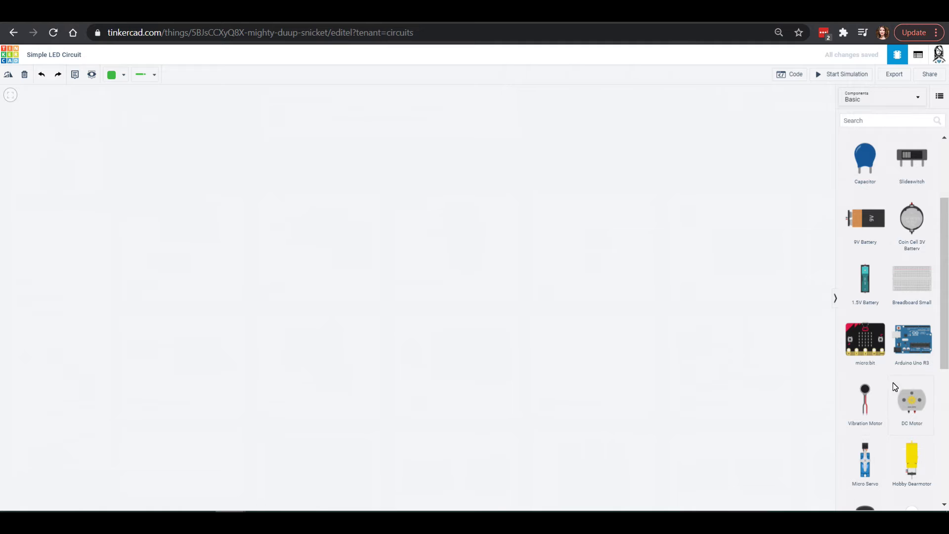
scroll(893, 453, "down", 3)
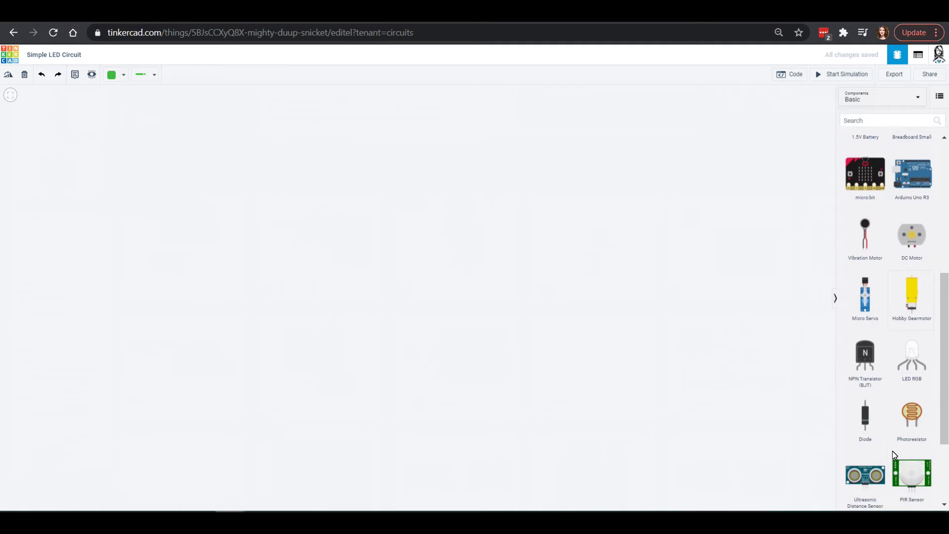
scroll(893, 451, "down", 1)
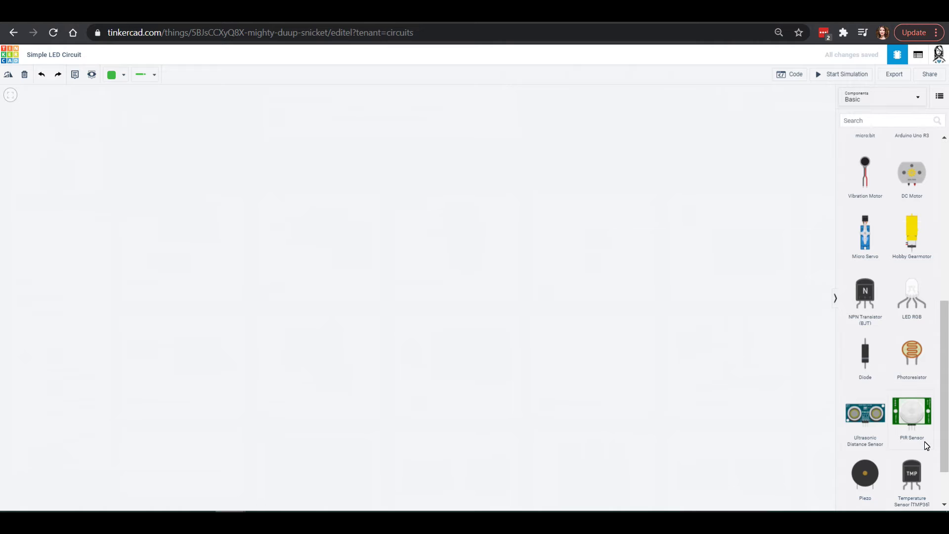
scroll(919, 435, "down", 1)
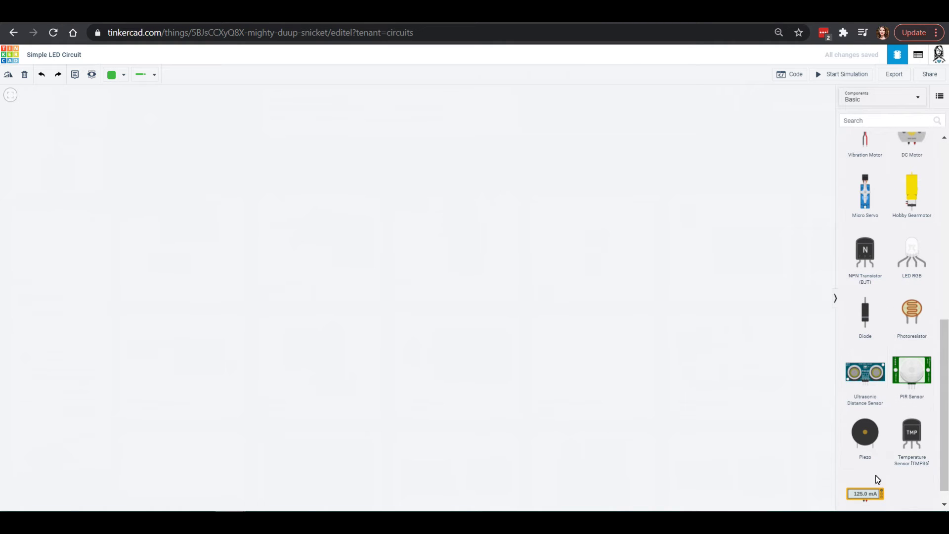
scroll(884, 480, "up", 4)
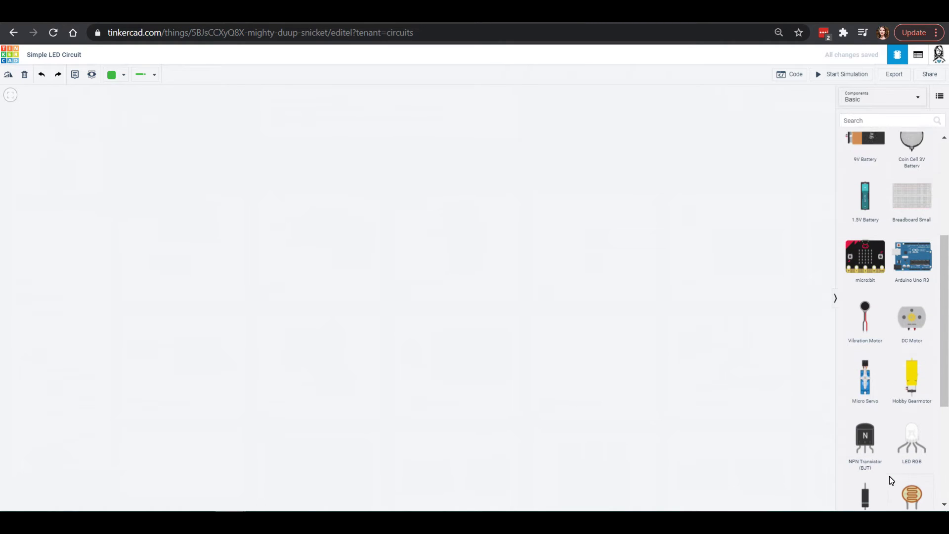
scroll(891, 480, "up", 1)
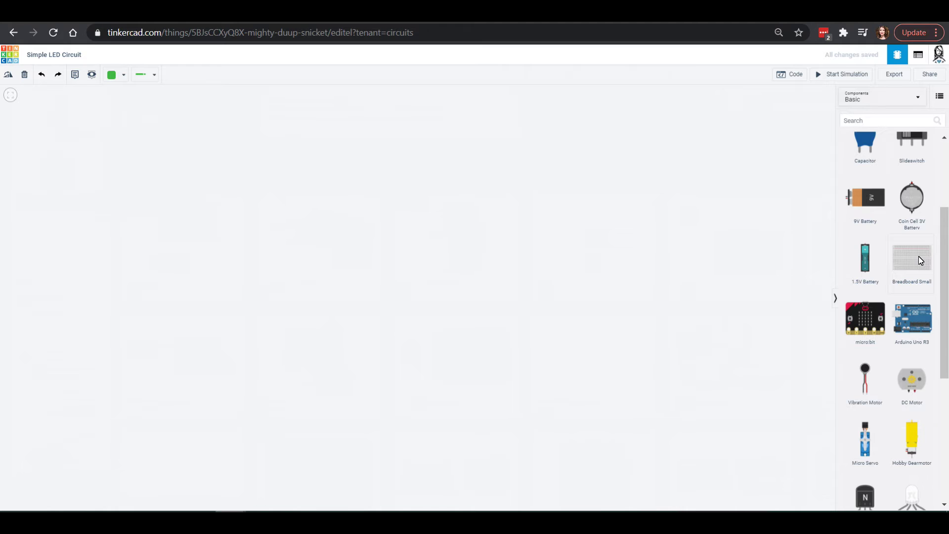
Place a small breadboard, remove test wires j3–i3 and j4–i4, and add a coin cell battery at left.
left_click_drag(920, 261, 476, 270)
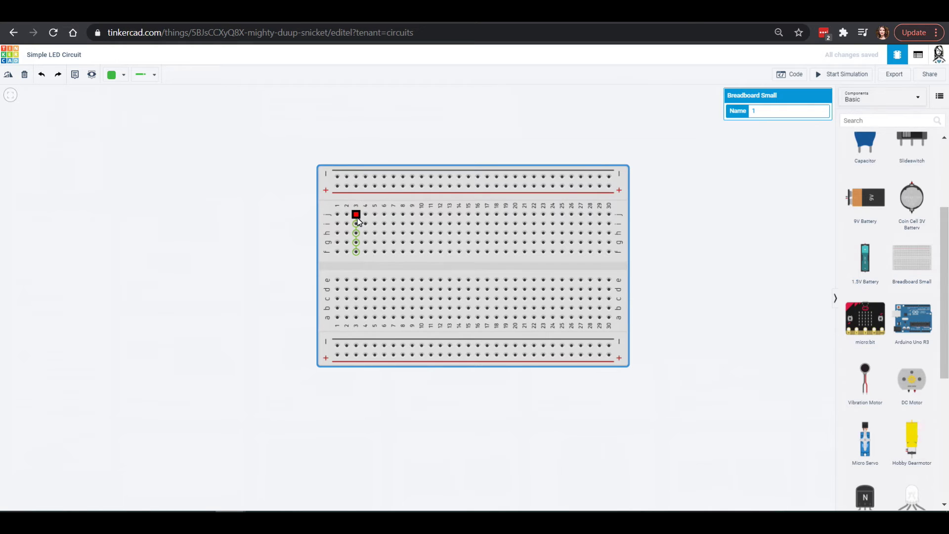
left_click(356, 216)
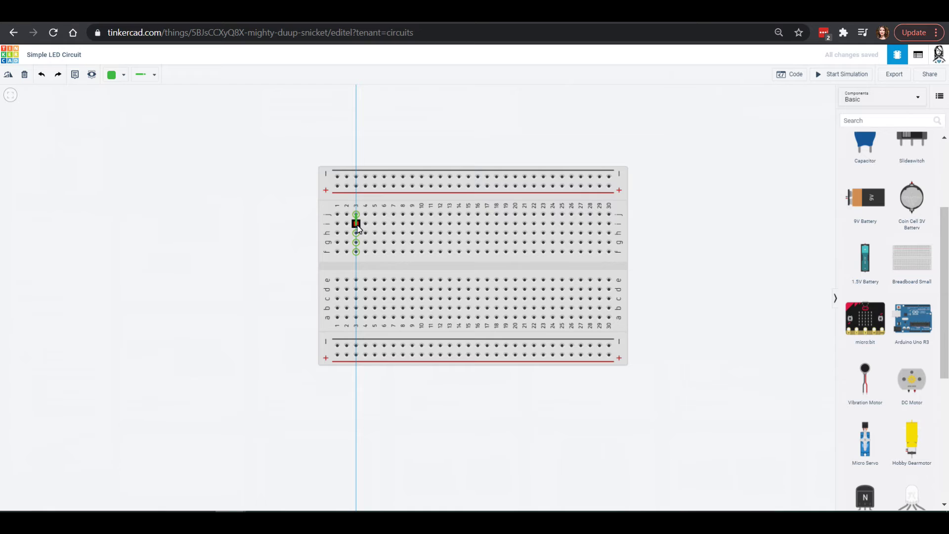
left_click(357, 224)
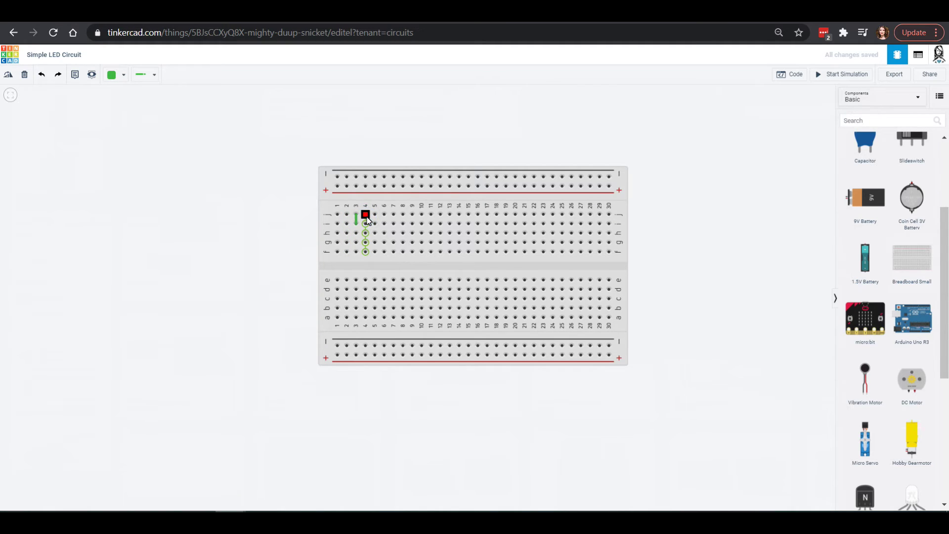
left_click(366, 215)
left_click(365, 224)
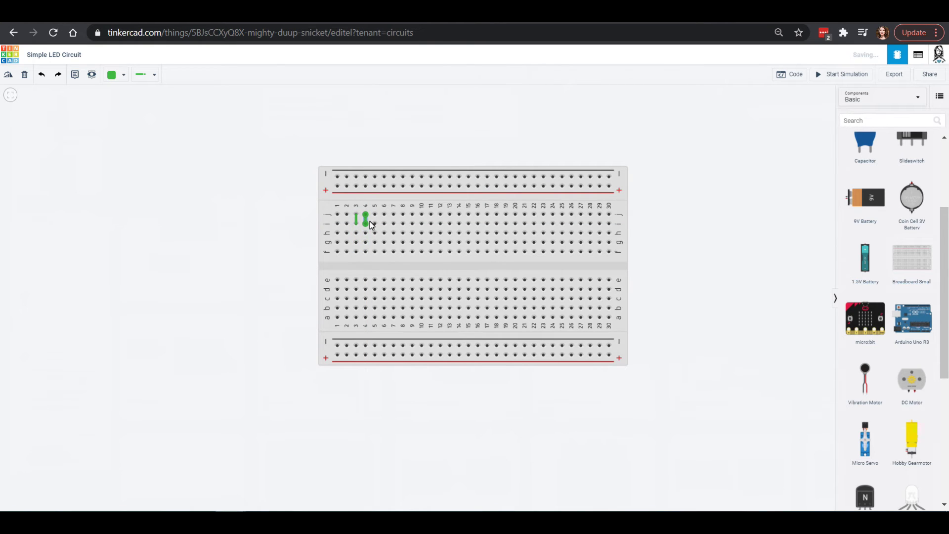
key("Delete")
left_click_drag(913, 206, 215, 275)
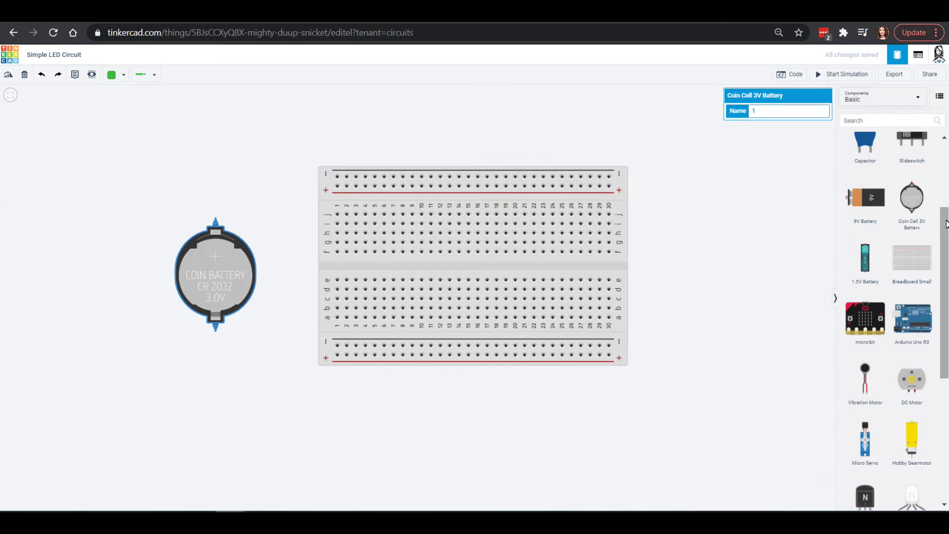
Drag a red LED onto the canvas and position it above the breadboard.
scroll(884, 213, "up", 3)
scroll(886, 218, "up", 1)
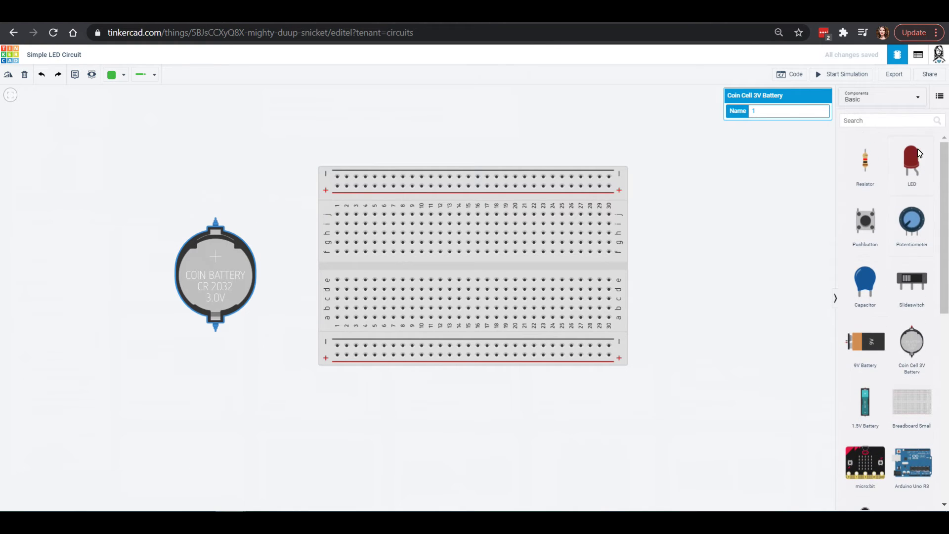
left_click_drag(911, 163, 244, 181)
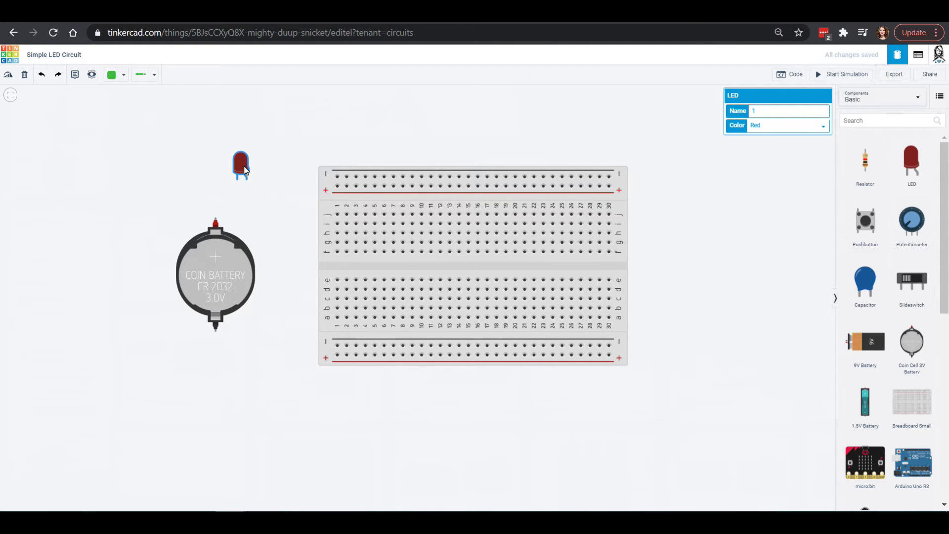
left_click_drag(243, 169, 406, 133)
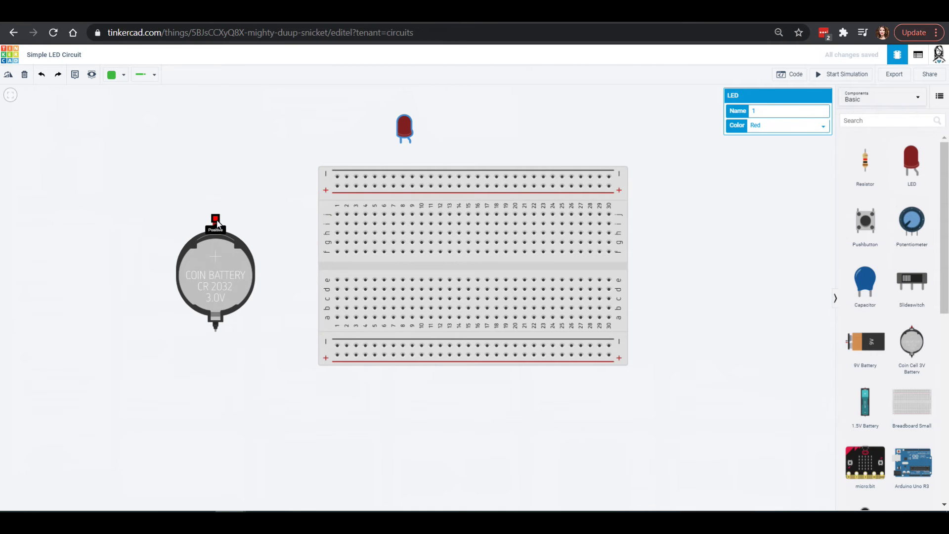
Draw a straight wire from battery positive to the top + rail, then delete it.
left_click(218, 222)
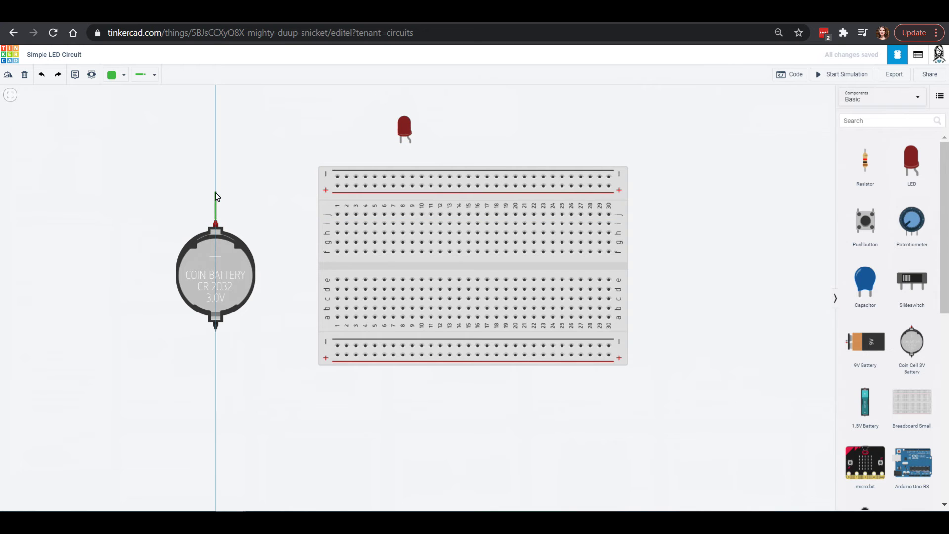
left_click(338, 190)
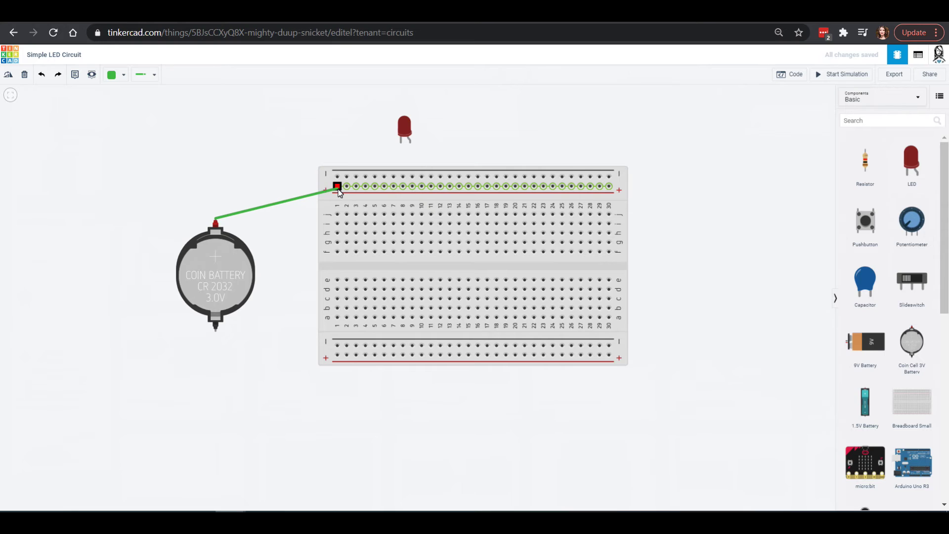
left_click(337, 188)
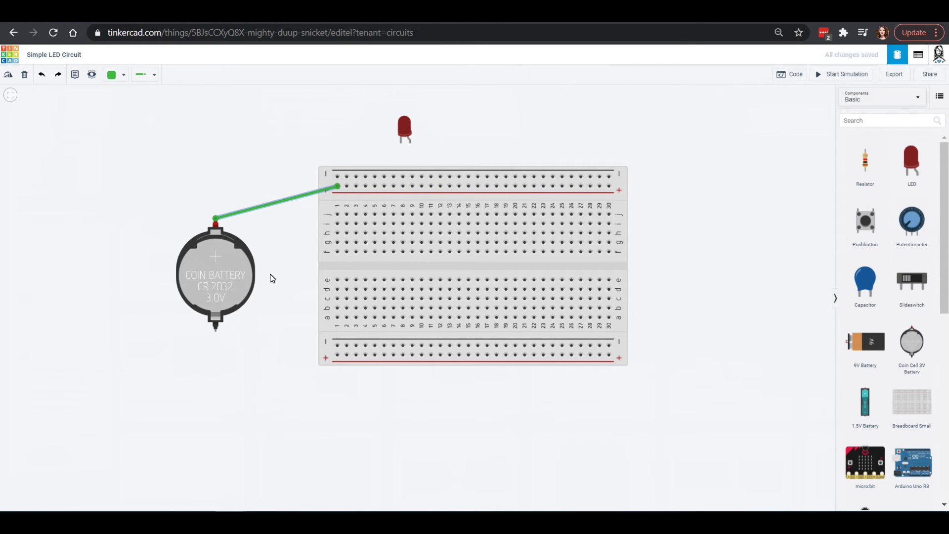
key("Delete")
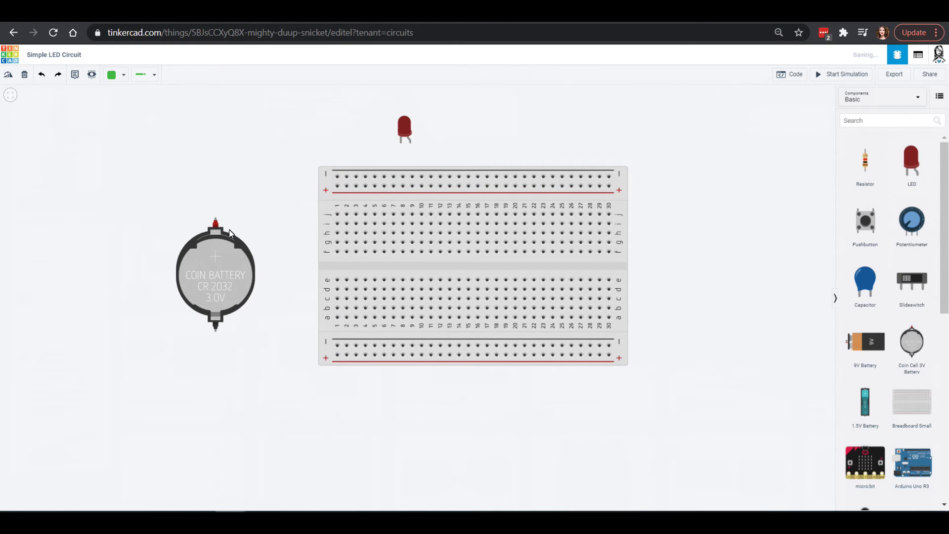
Redraw the battery-positive wire to the top + rail with a bend above the battery.
left_click(215, 219)
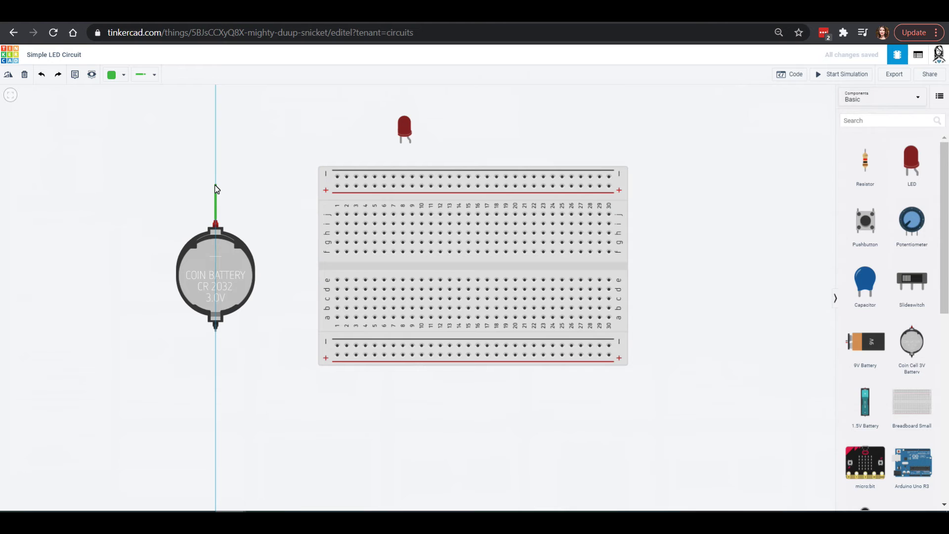
left_click(215, 185)
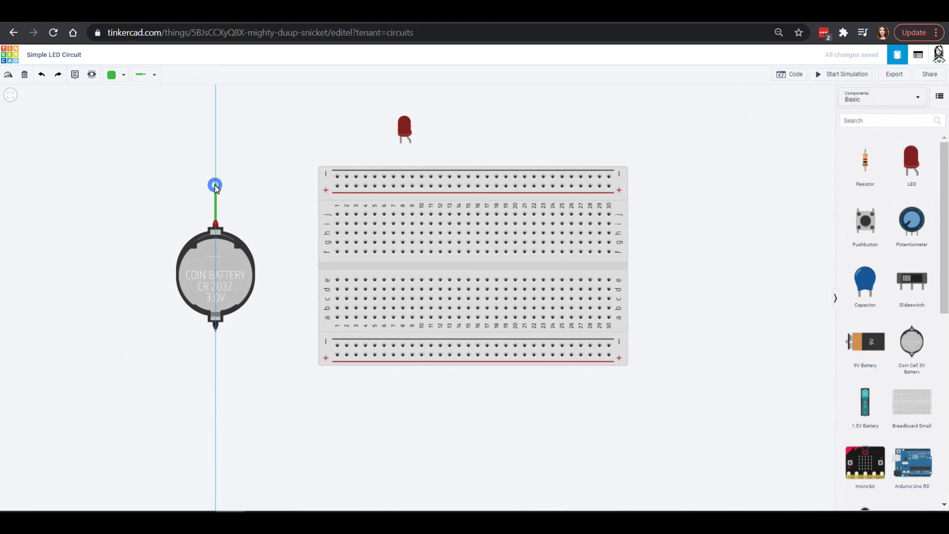
left_click(337, 186)
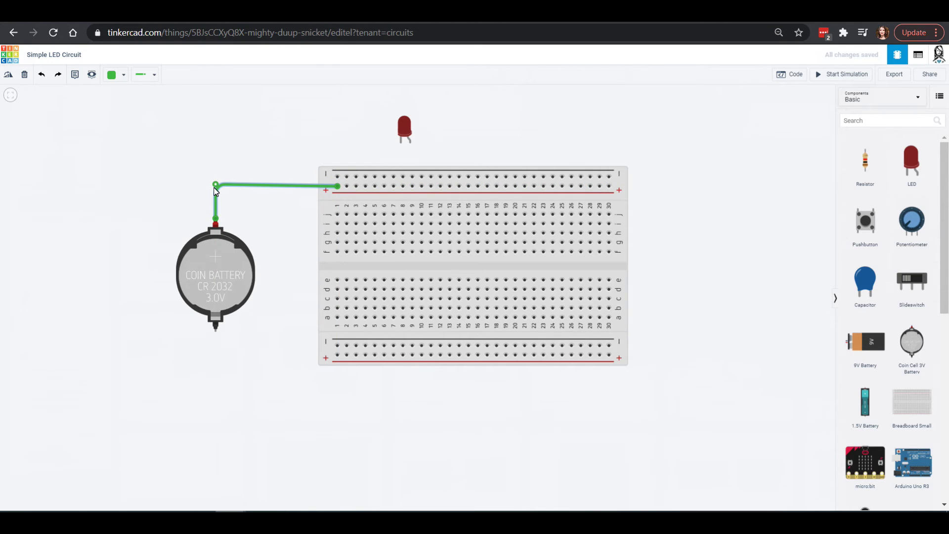
mouse_move(216, 187)
left_mouse_down()
mouse_move(220, 197)
mouse_move(205, 182)
mouse_move(210, 197)
mouse_move(216, 186)
left_mouse_up()
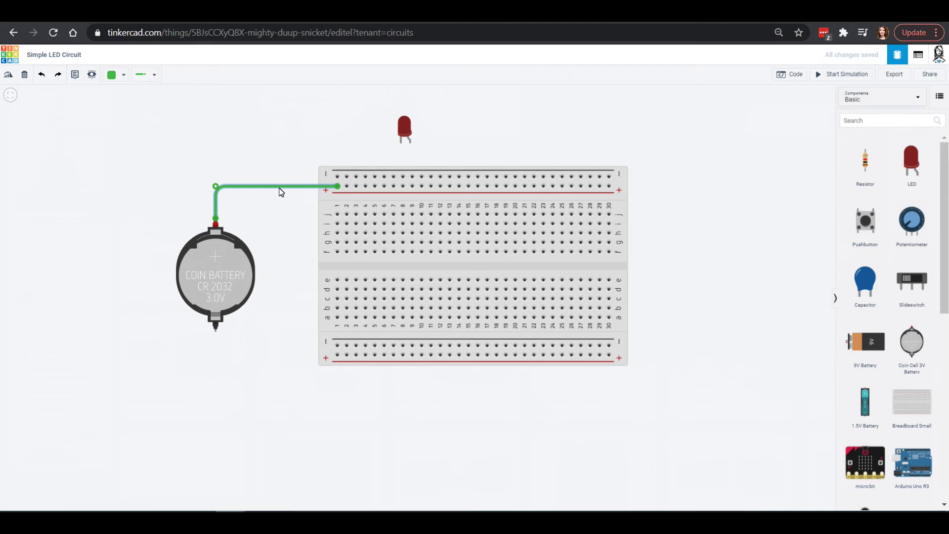
left_click(215, 219)
left_click(238, 188)
left_click(240, 187)
Colour the battery-to-plus-rail wire red, then begin a wire at the battery's negative terminal.
left_click(241, 187)
left_click(124, 79)
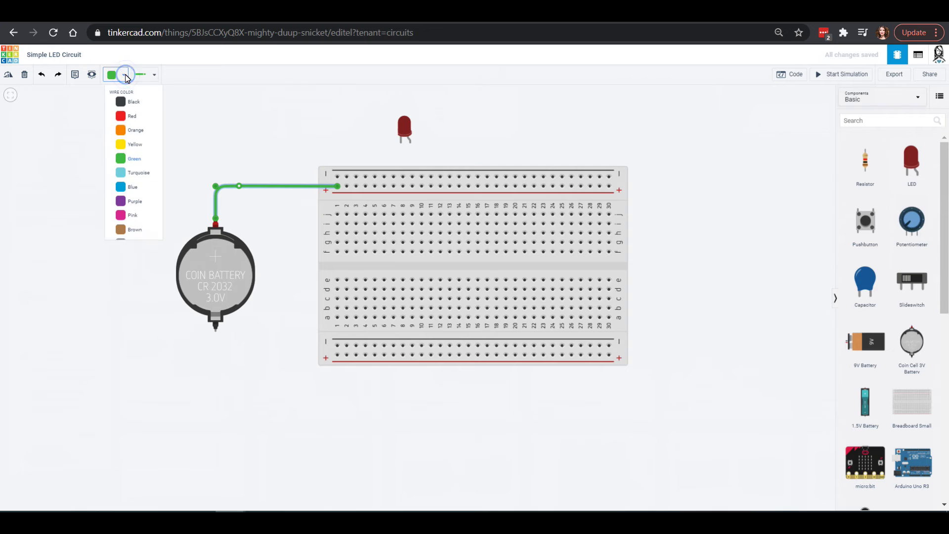
left_click(131, 117)
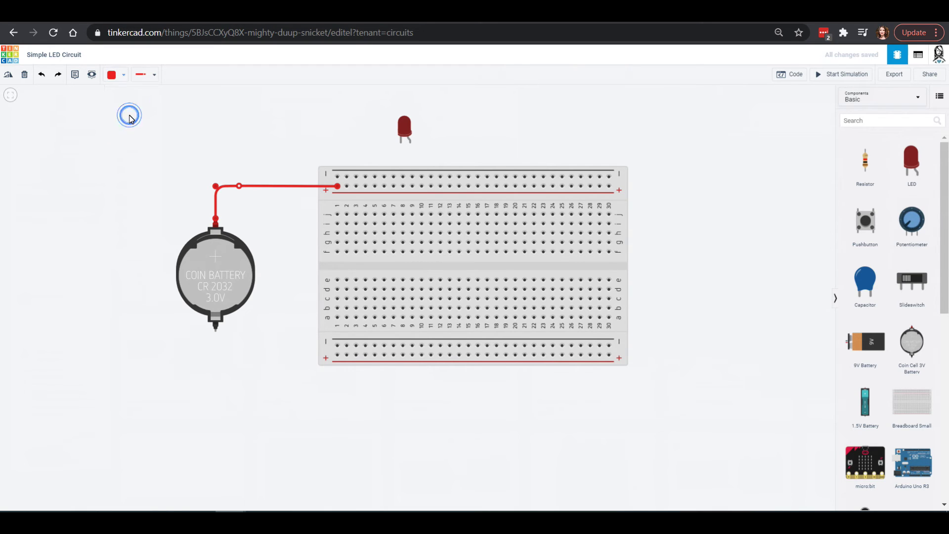
left_click(154, 75)
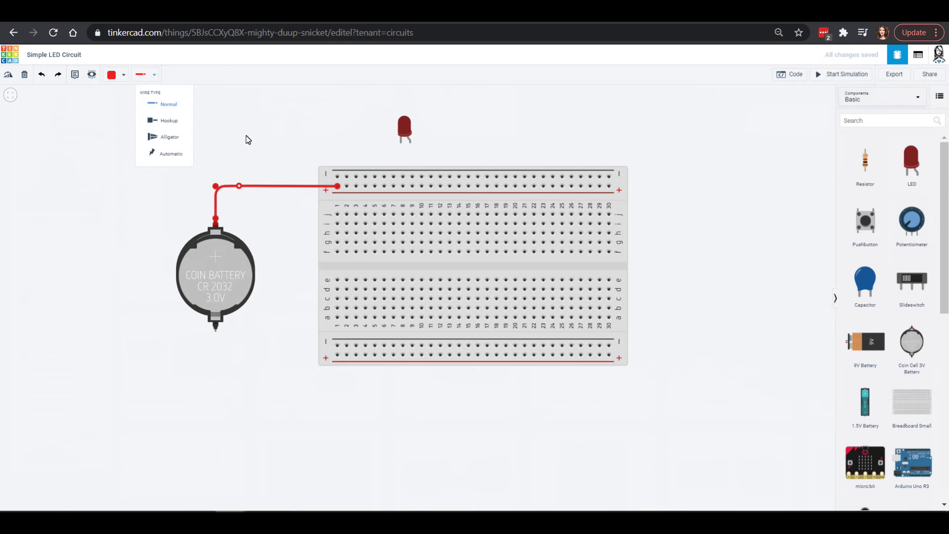
left_click(274, 137)
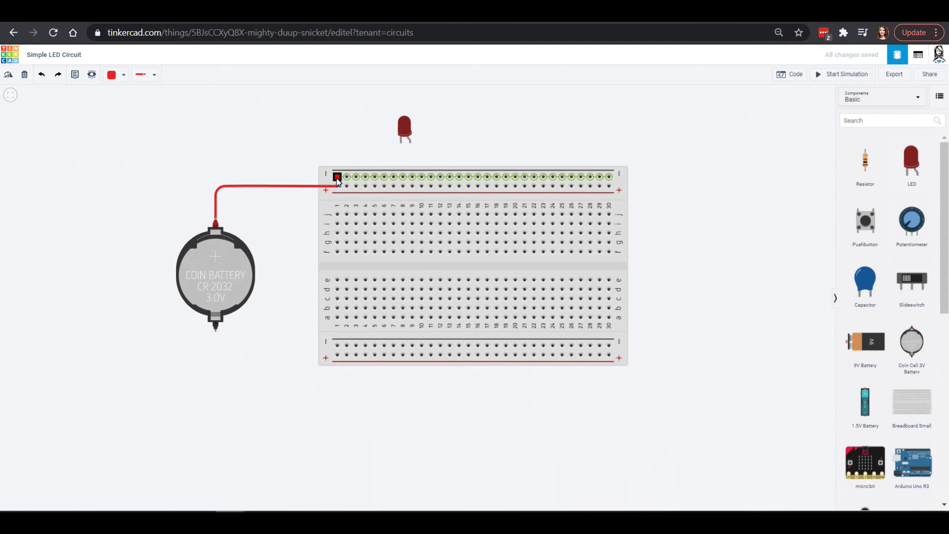
left_click(216, 334)
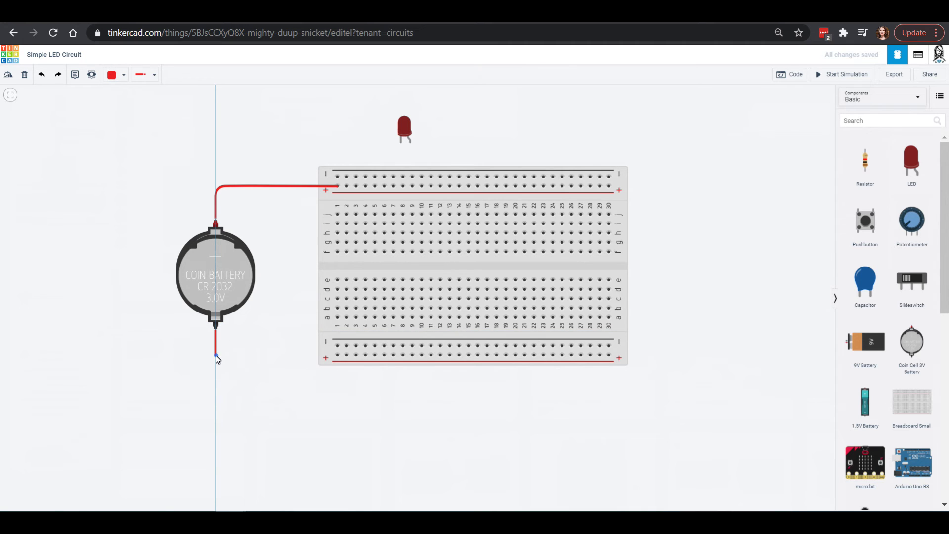
Route the negative wire below and left of the battery up to the top minus rail.
left_click(216, 354)
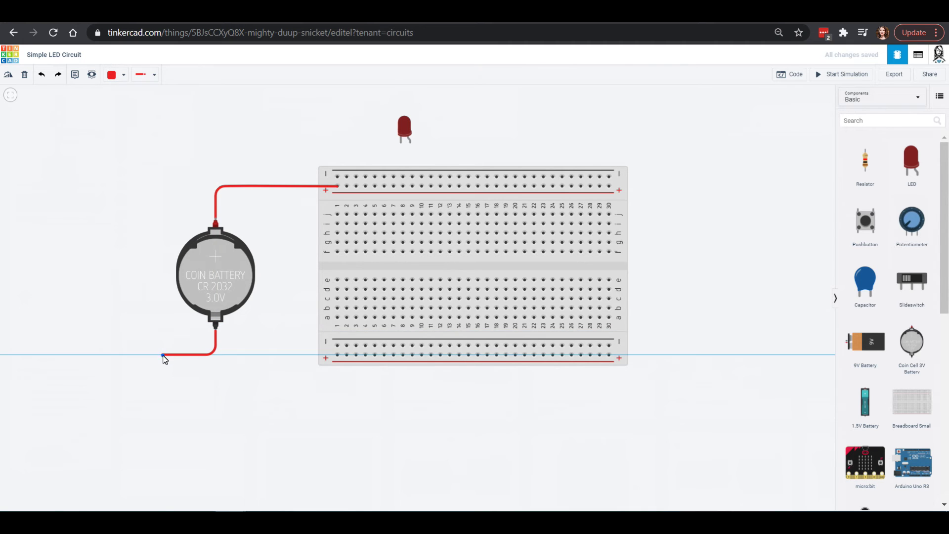
left_click(163, 355)
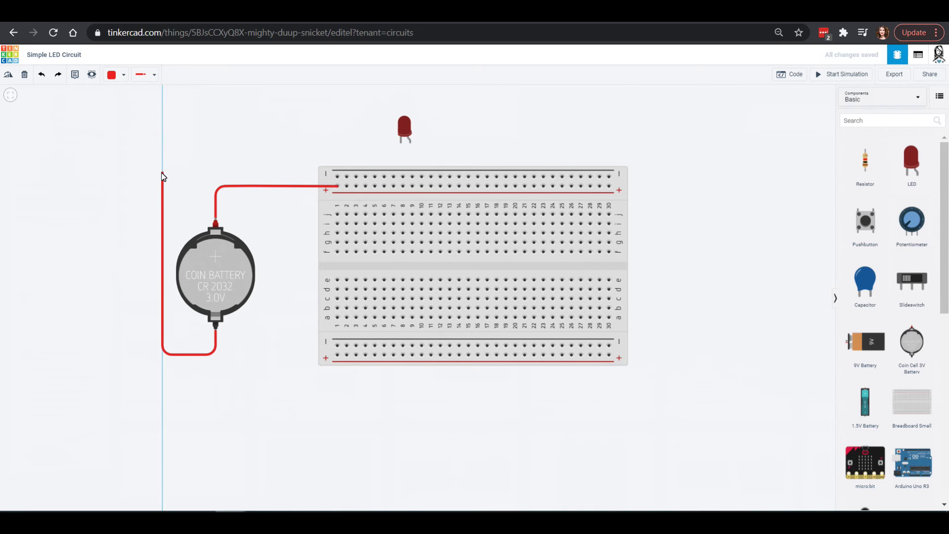
left_click(163, 173)
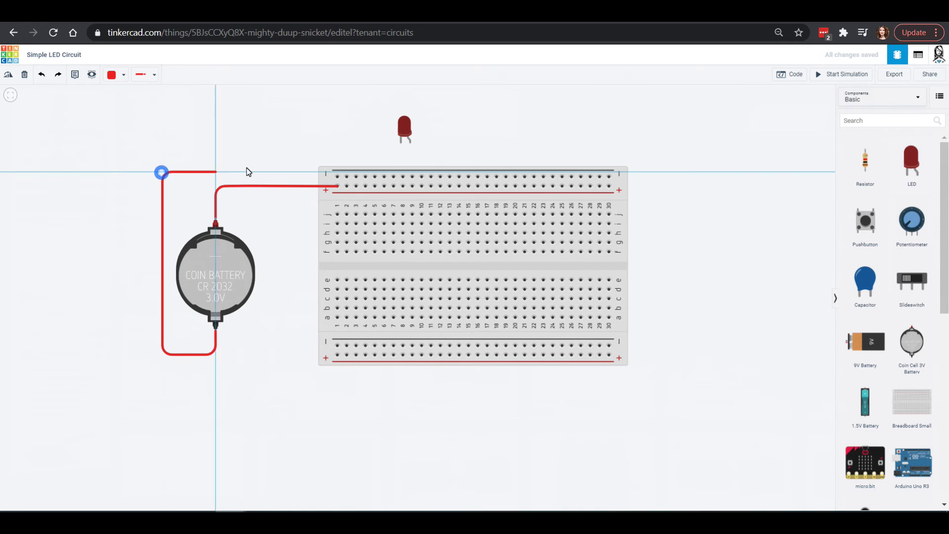
left_click(337, 177)
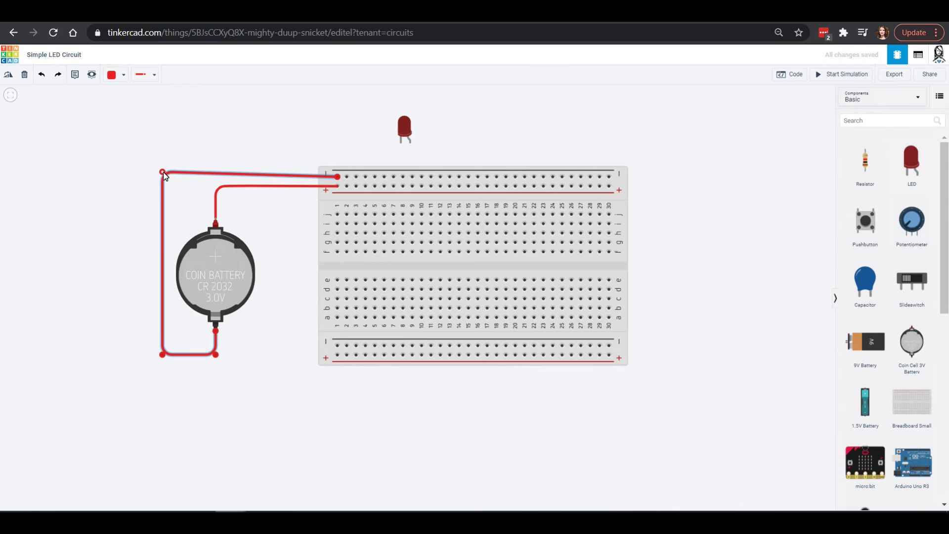
left_click_drag(163, 170, 164, 177)
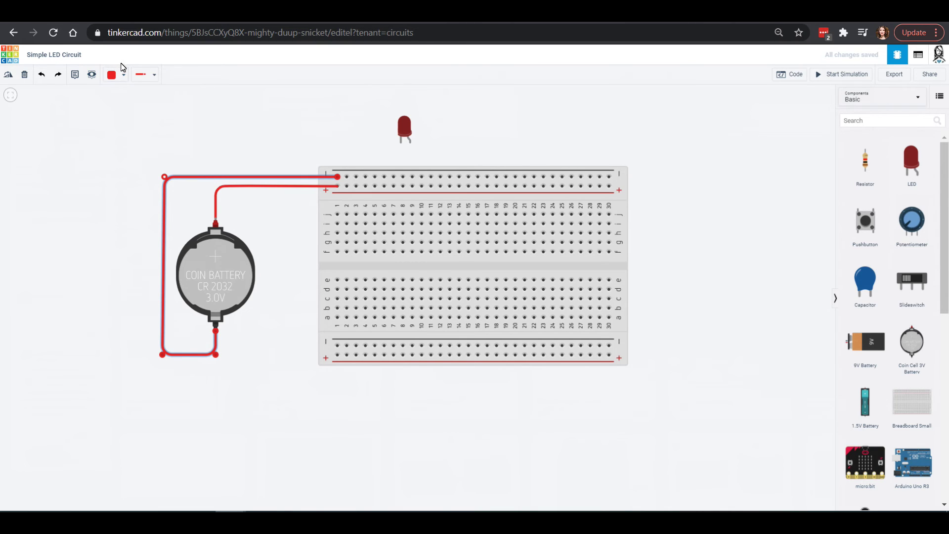
Make the negative wire black and seat the LED in the breadboard.
left_click(125, 80)
left_click(121, 99)
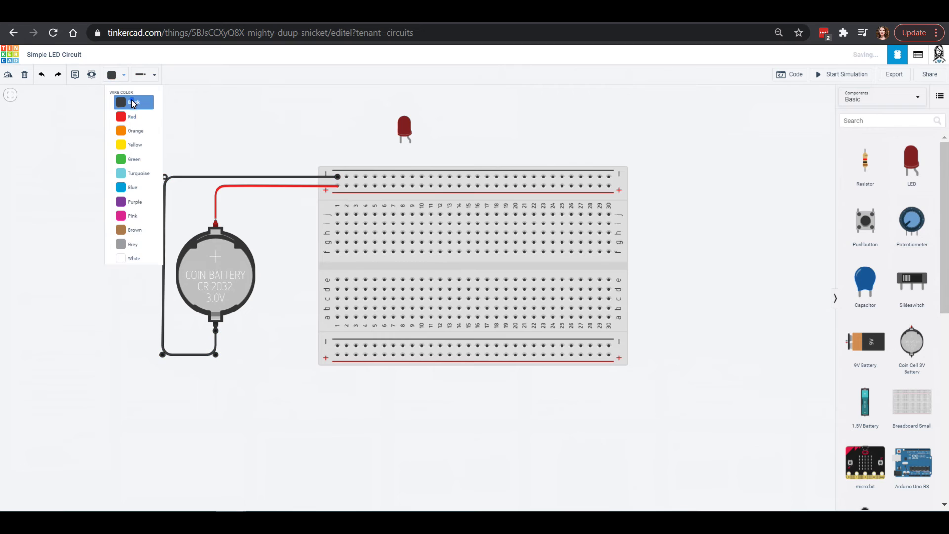
left_click(100, 277)
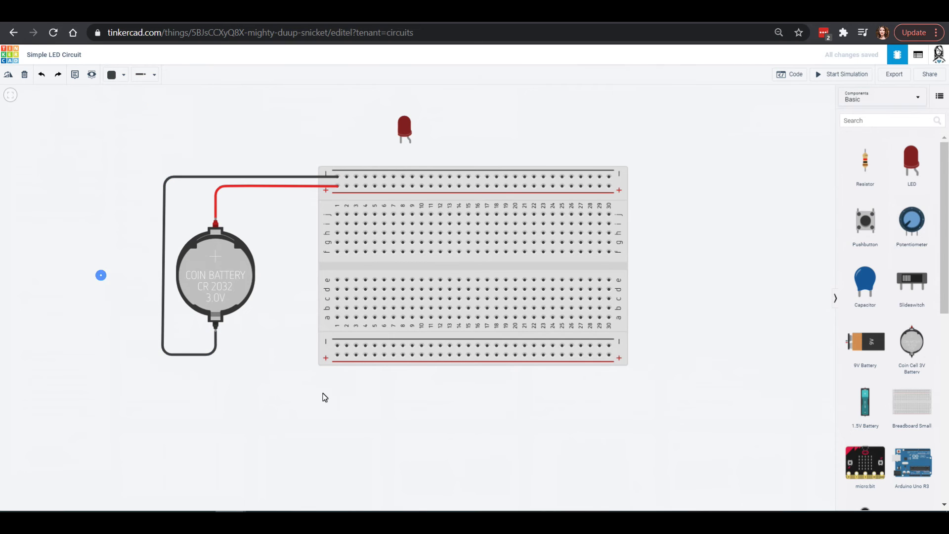
left_click_drag(409, 132, 392, 246)
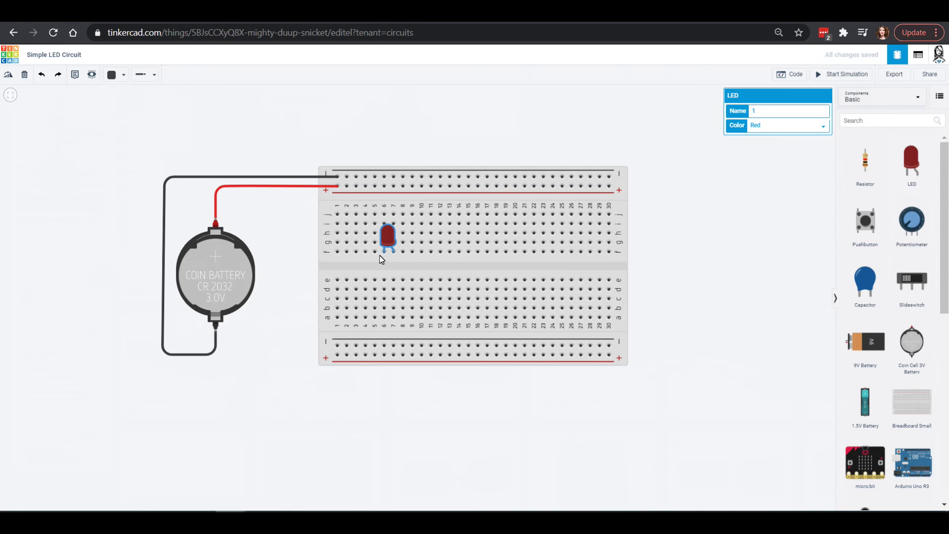
Run a wire from the top plus rail down to row j, column 7.
left_click(383, 252)
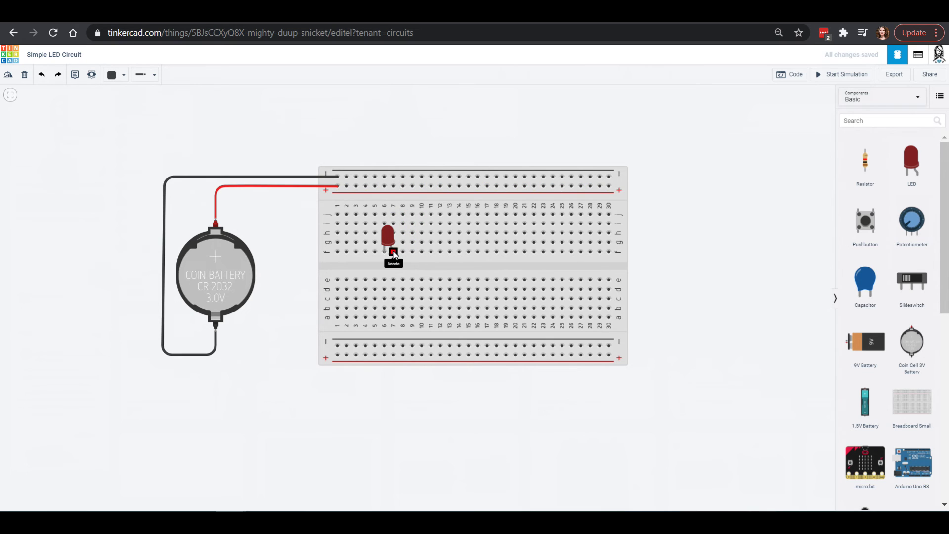
left_click(394, 187)
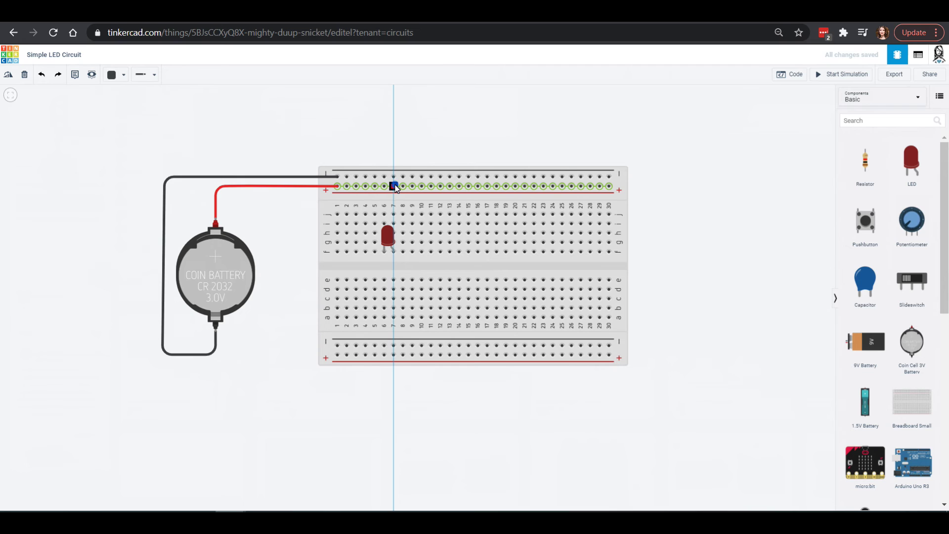
left_click(394, 214)
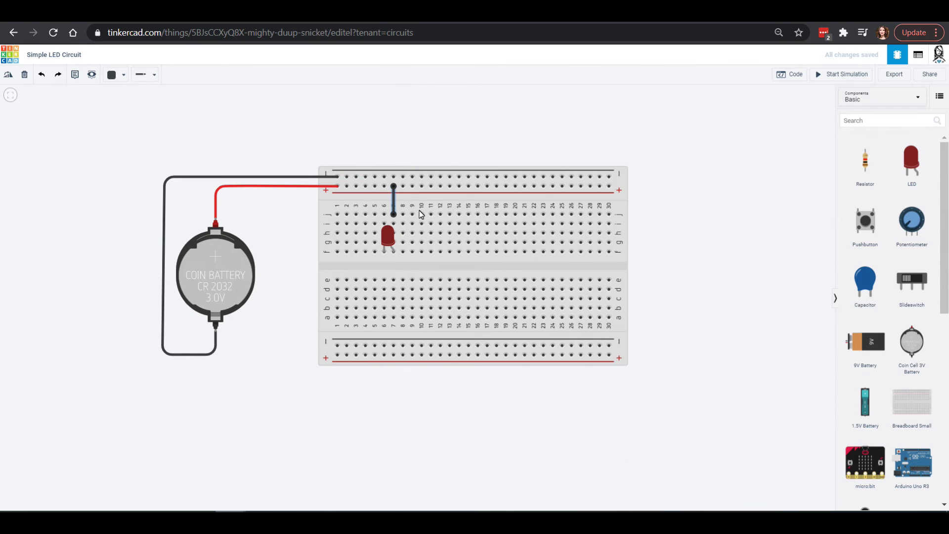
left_click(123, 75)
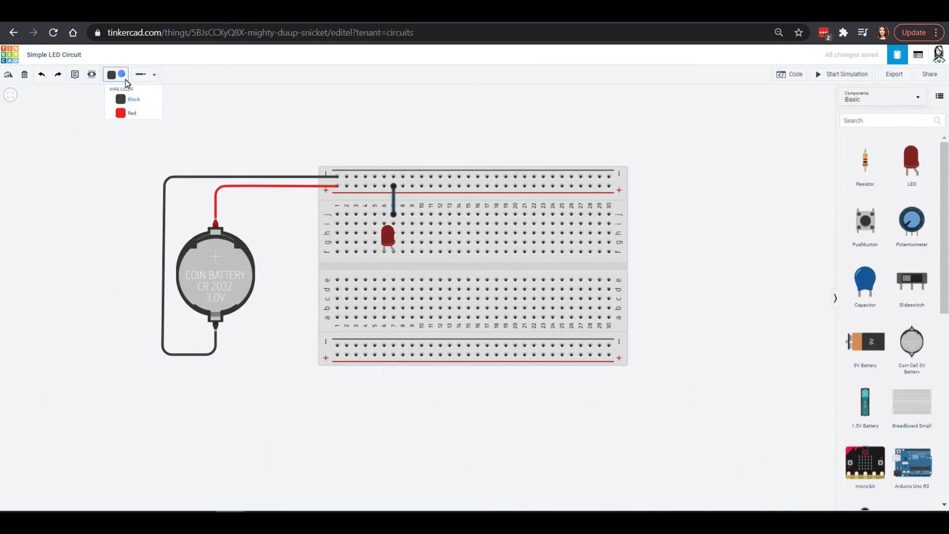
Make the column 7 wire red and add a black wire from the minus rail to j6.
left_click(130, 114)
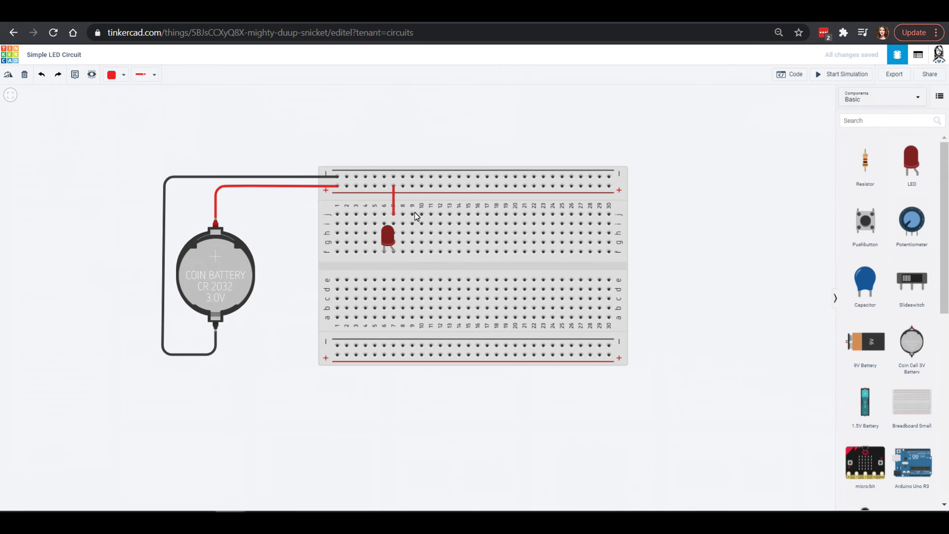
left_click(385, 177)
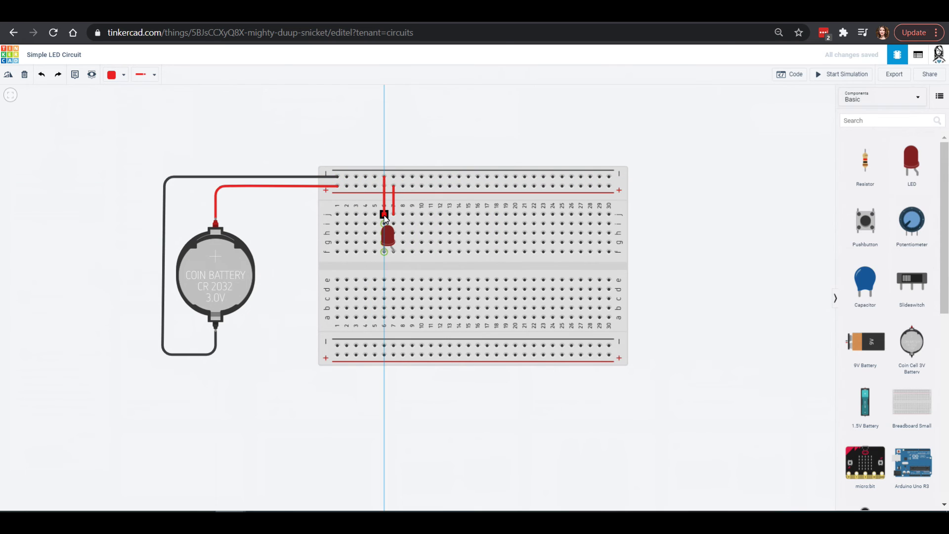
left_click(384, 214)
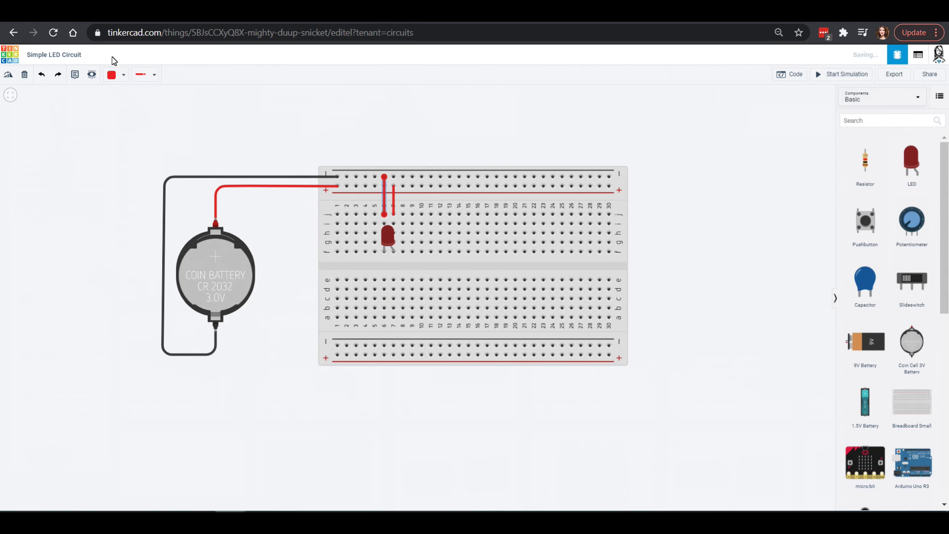
left_click(124, 75)
left_click(129, 98)
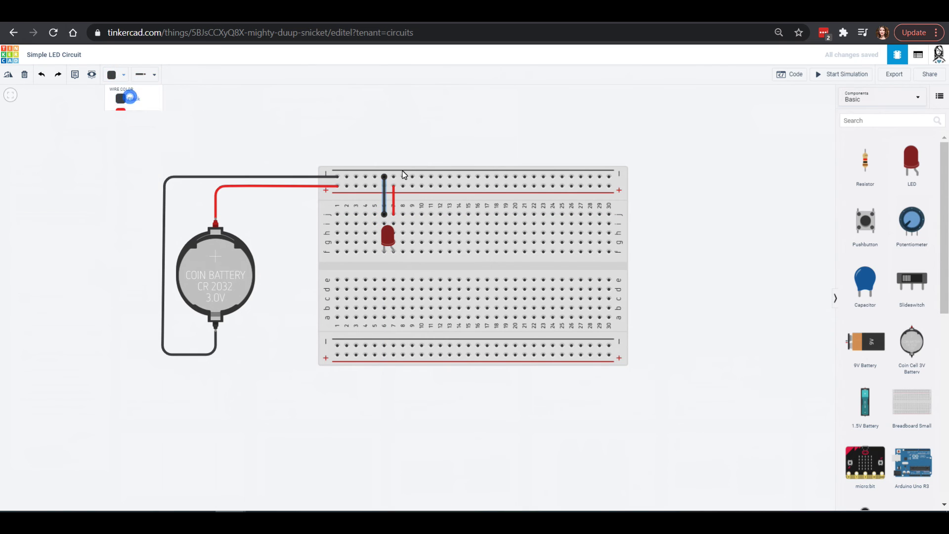
left_click(345, 147)
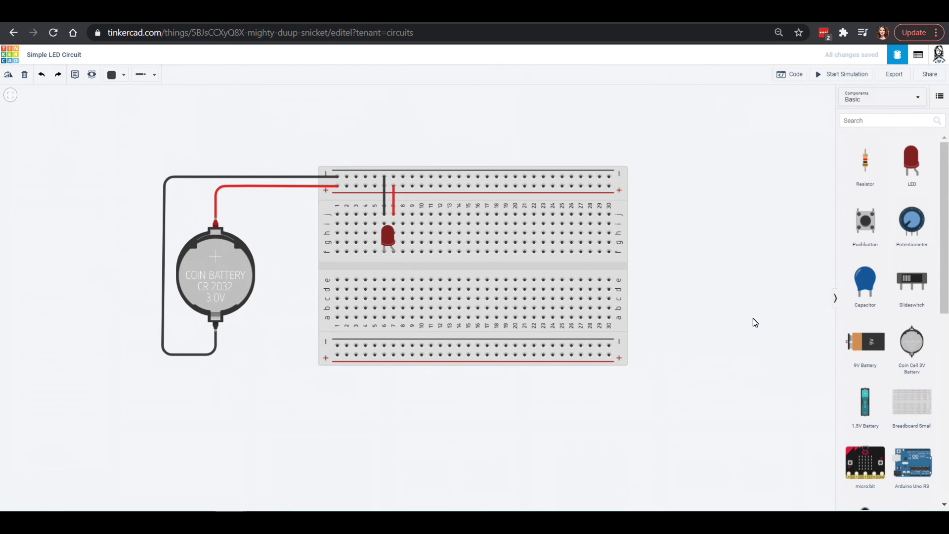
Start the simulation and read the LED's over-current warning.
left_click(829, 76)
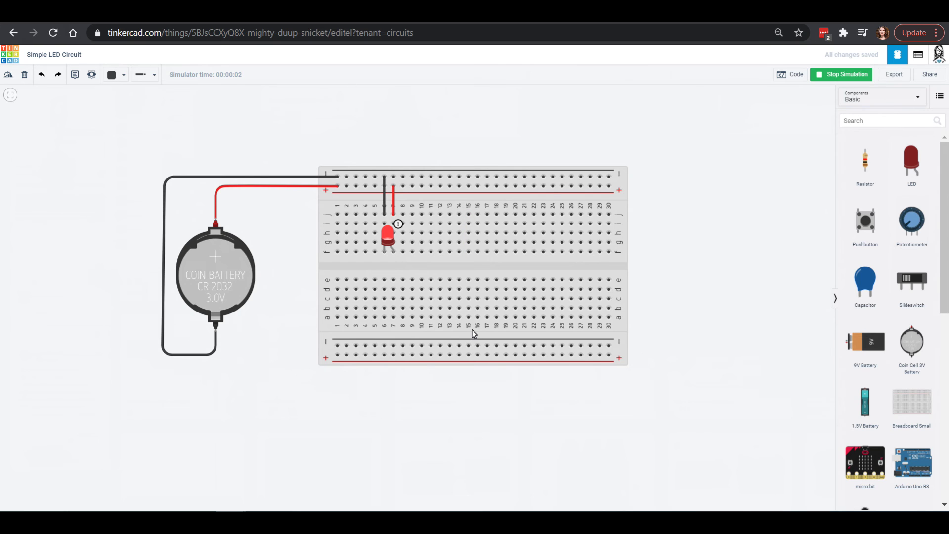
mouse_move(394, 242)
Stop the simulation, swap the column-6 black jumper for a 1 kΩ resistor, and re-run the simulation.
left_click(856, 75)
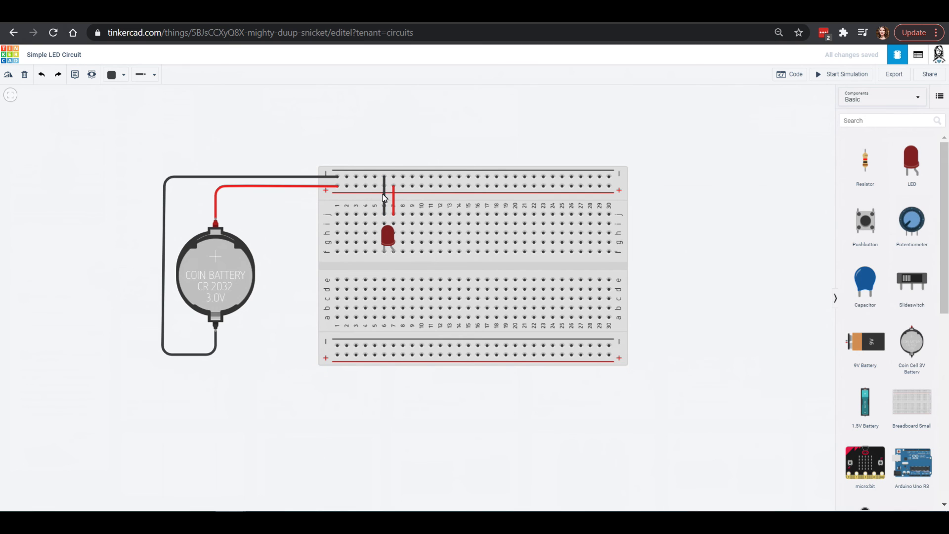
left_click(387, 198)
key("Delete")
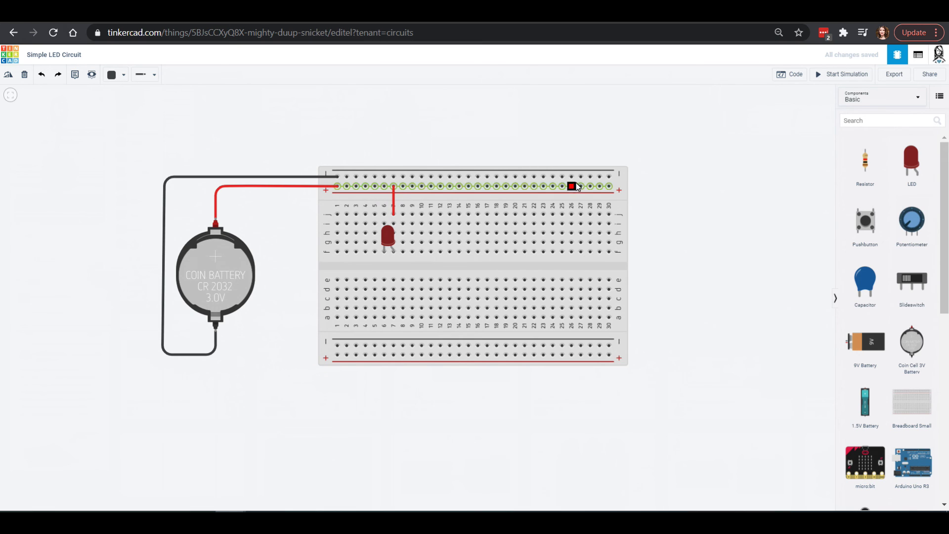
left_click_drag(865, 160, 385, 197)
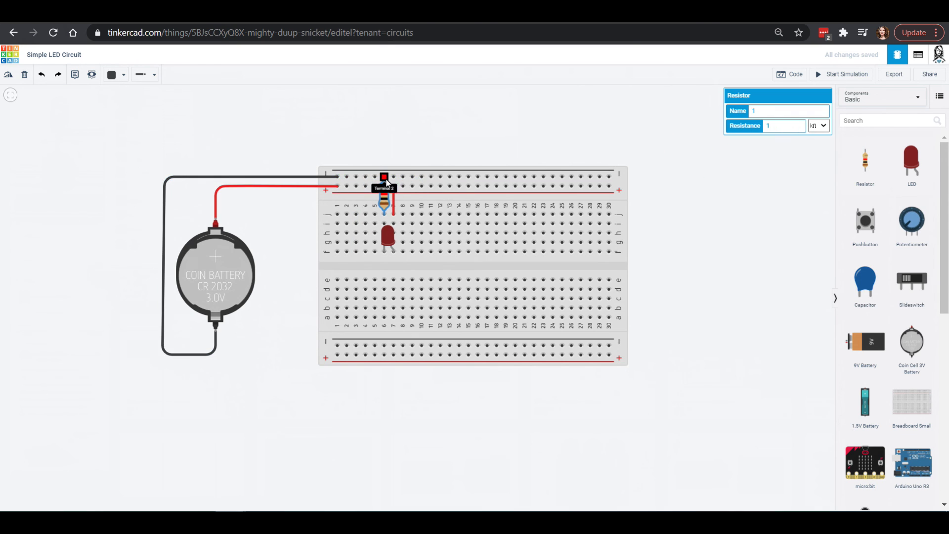
left_click(823, 77)
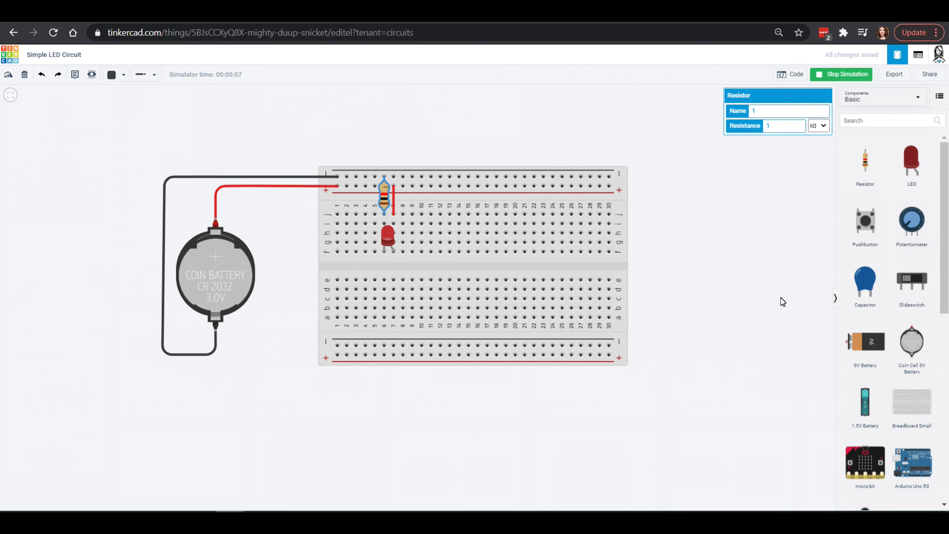
left_click(374, 133)
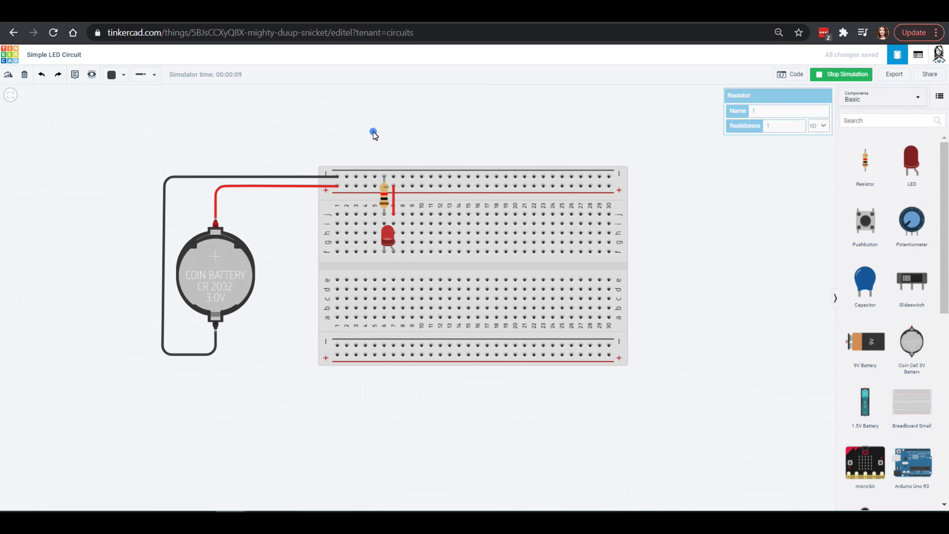
Rename the breadboard resistor to 'LED Resistor' in its inspector Name field.
left_click(384, 202)
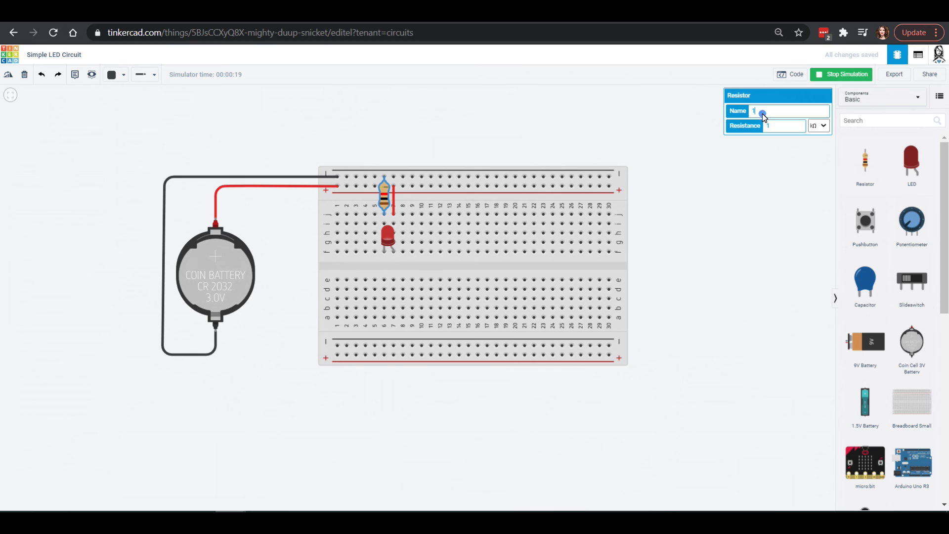
left_click_drag(762, 114, 728, 118)
left_click(819, 126)
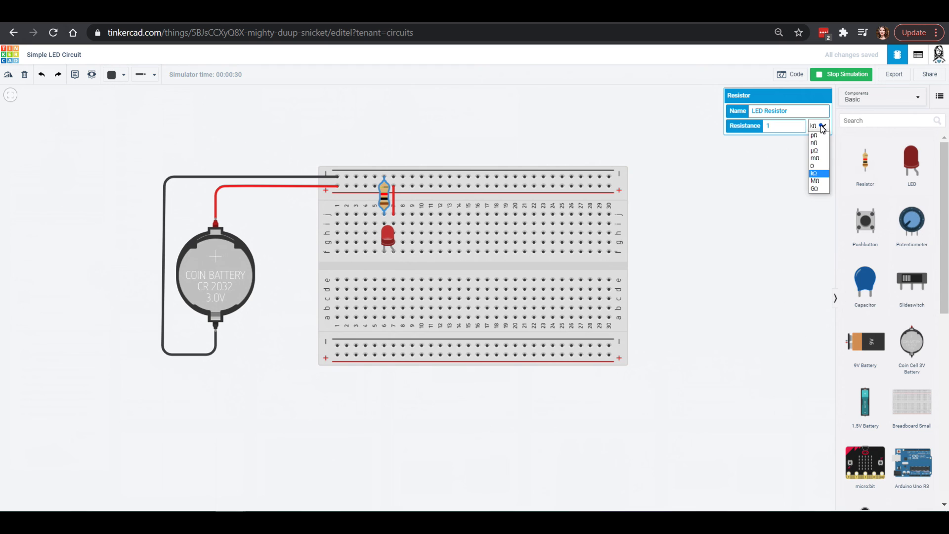
Change the LED Resistor's resistance from 1 kΩ to 100 GΩ.
left_click(815, 167)
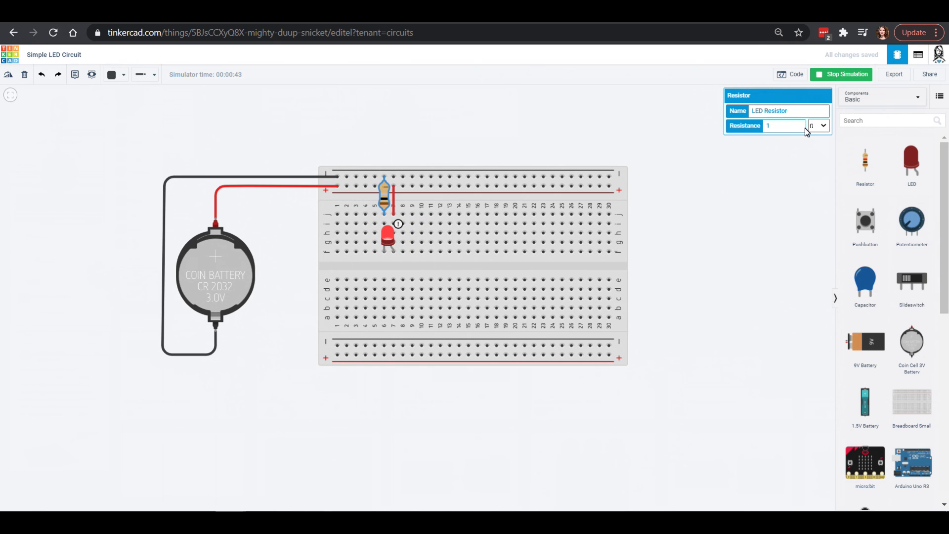
left_click(787, 129)
type("00")
left_click(817, 126)
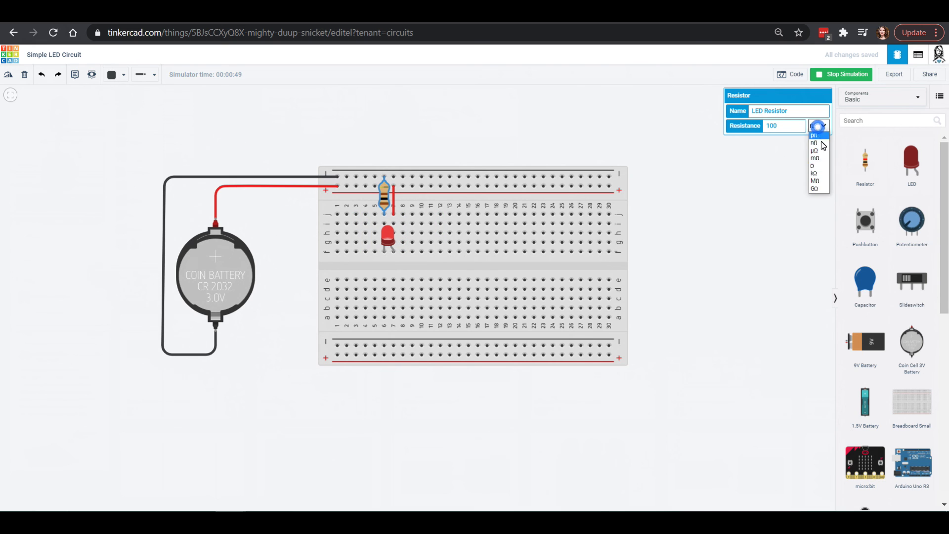
left_click(813, 188)
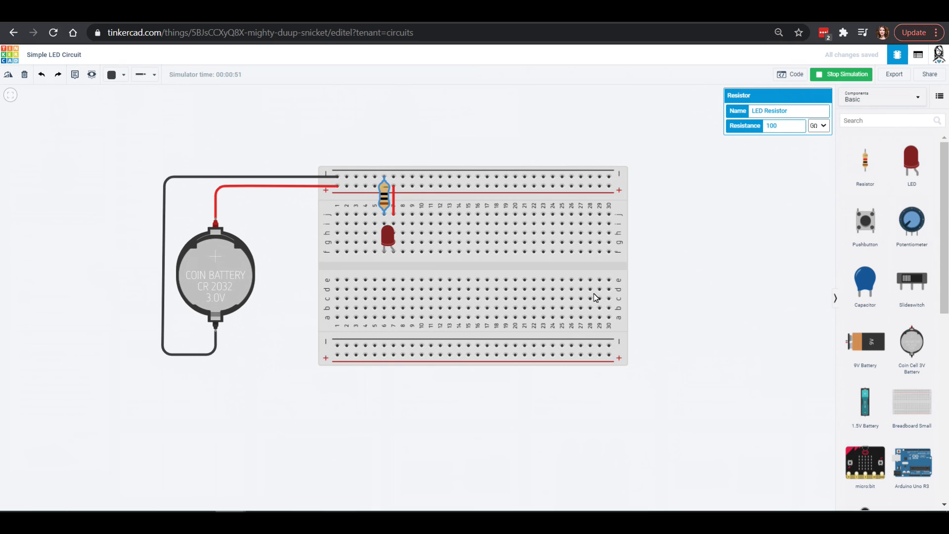